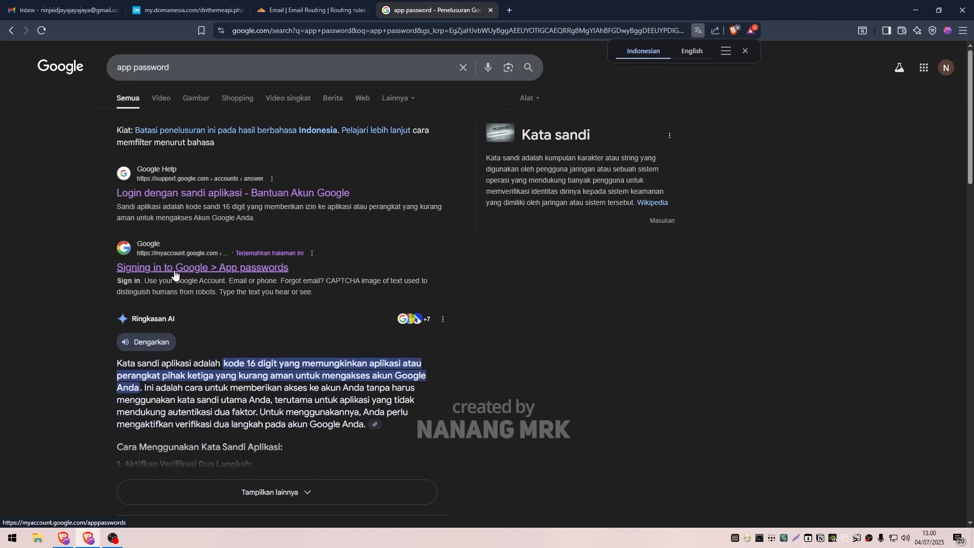
Open Google's App passwords page, create an app password named with the custom domain address plus cloudflare, and select the generated password
{"action": "left_click", "coordinate": [240, 270]}
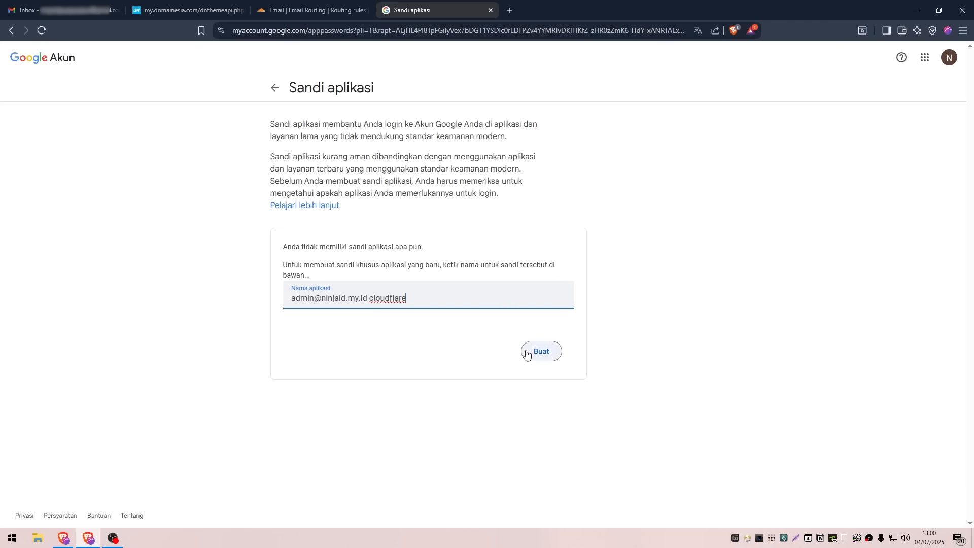
{"action": "left_click_drag", "start_coordinate": [419, 302], "coordinate": [259, 301]}
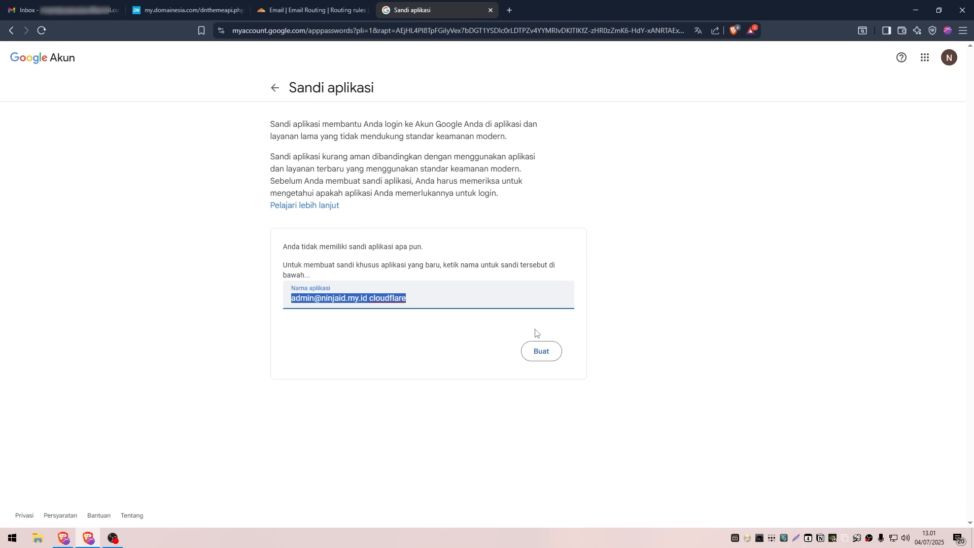
{"action": "left_click", "coordinate": [549, 330]}
{"action": "left_click", "coordinate": [550, 354]}
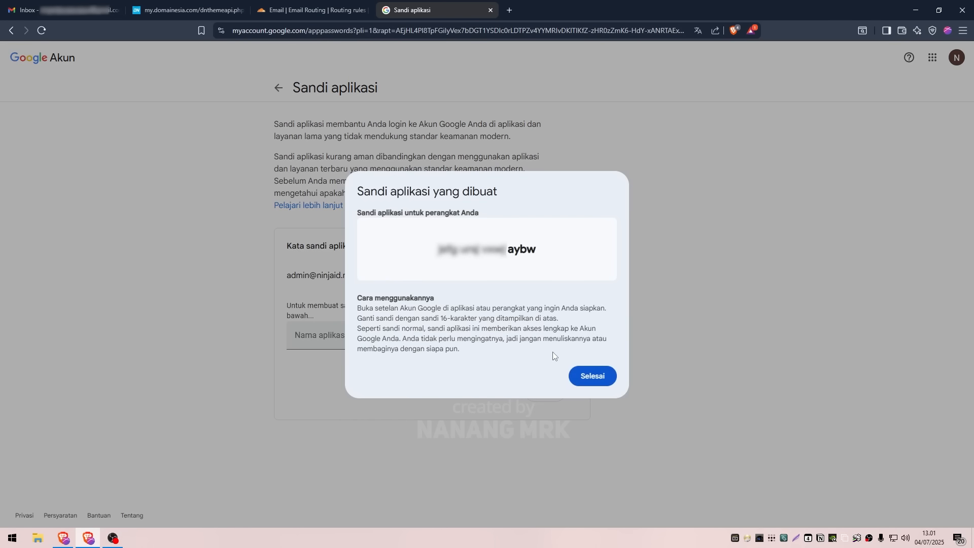
{"action": "left_click_drag", "start_coordinate": [537, 253], "coordinate": [432, 258]}
Switch to Gmail, read Google's security notification about the new app password, and return to the inbox
{"action": "left_click", "coordinate": [66, 10]}
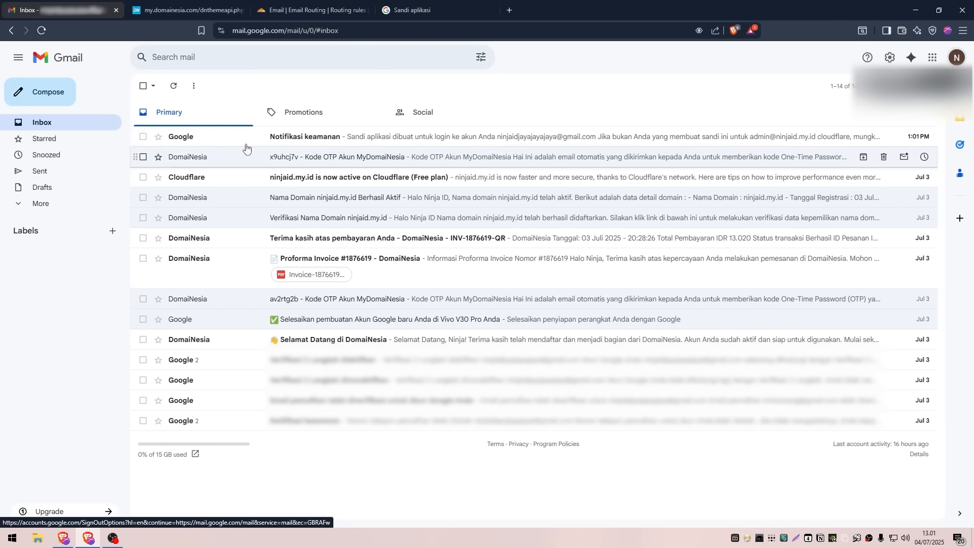
{"action": "left_click", "coordinate": [558, 136]}
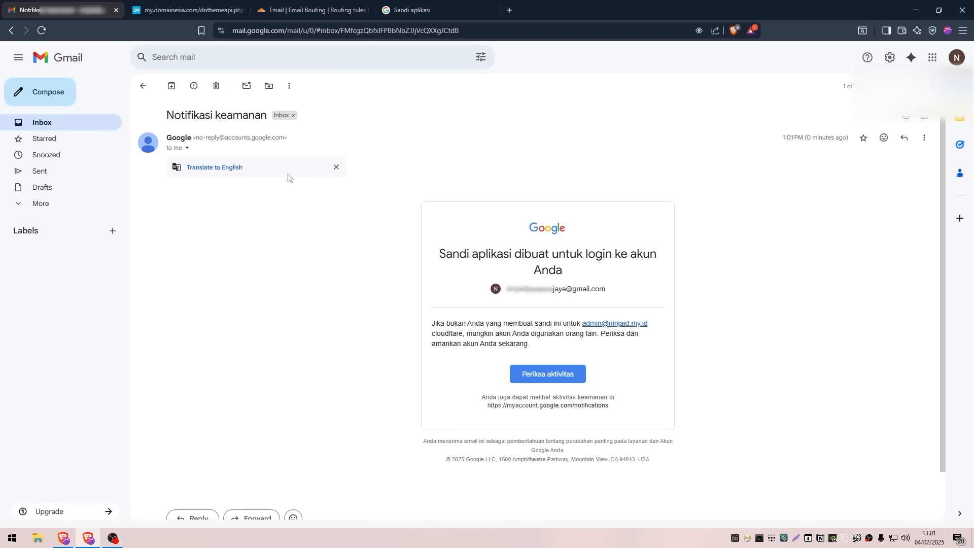
{"action": "left_click", "coordinate": [144, 86]}
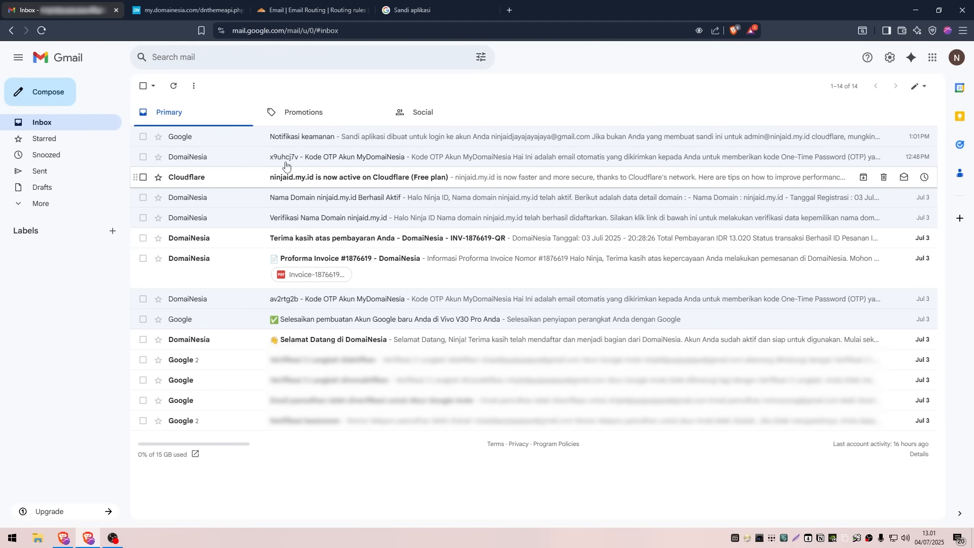
Open Gmail's full settings at Accounts and Import and look at the Send mail as section
{"action": "left_click", "coordinate": [891, 59]}
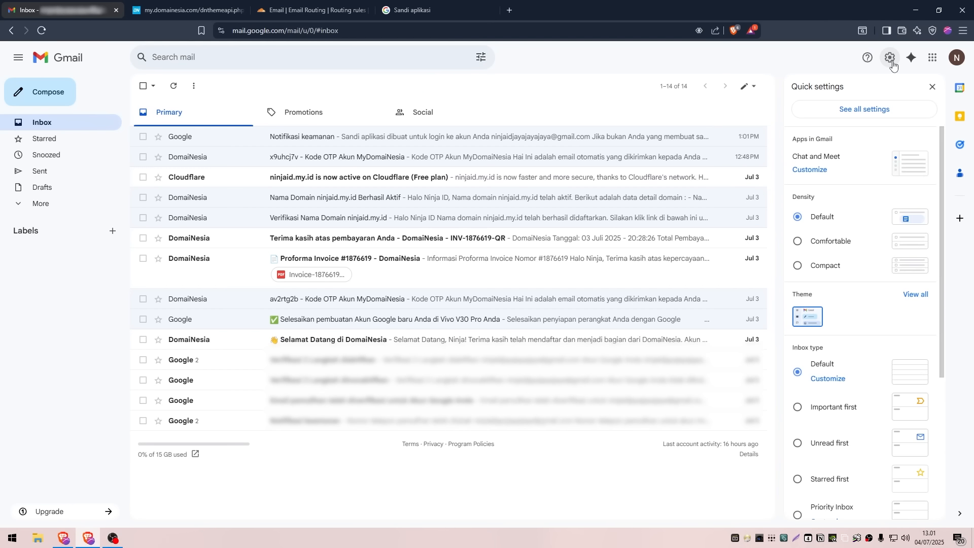
{"action": "left_click", "coordinate": [867, 109]}
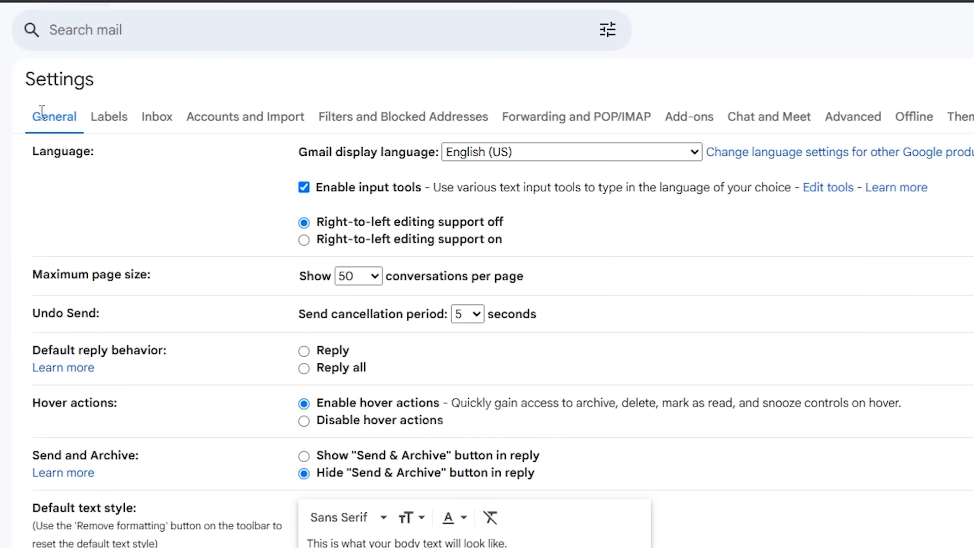
{"action": "left_click", "coordinate": [214, 123]}
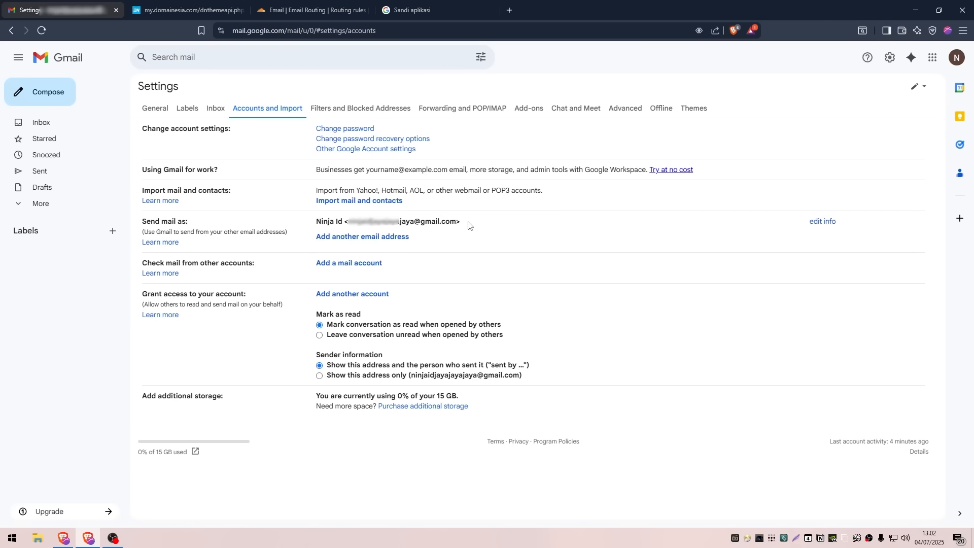
{"action": "left_click_drag", "start_coordinate": [468, 225], "coordinate": [349, 222]}
{"action": "left_click", "coordinate": [460, 240]}
Check the custom address in Cloudflare's routing rules and open Gmail's form for adding another email address in a maximized window
{"action": "left_click", "coordinate": [341, 4]}
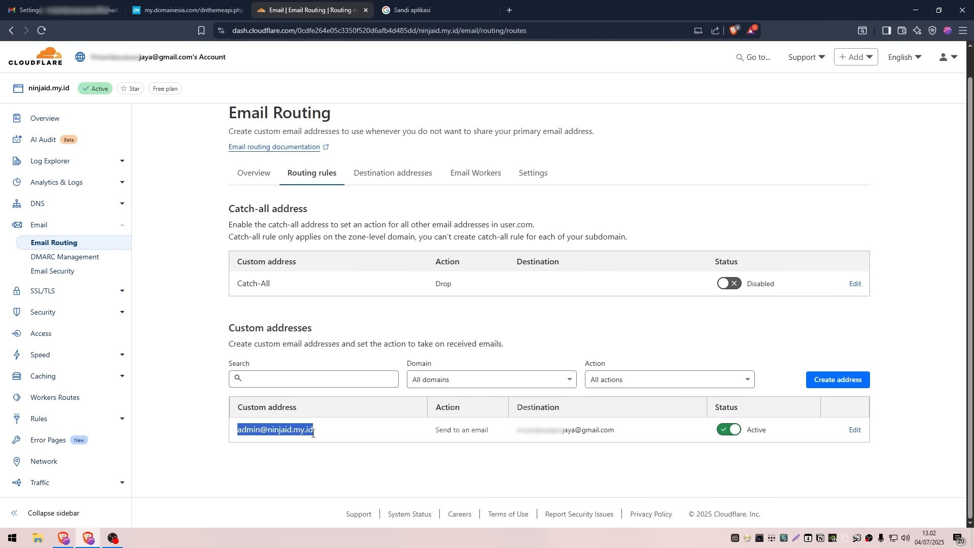
{"action": "left_click", "coordinate": [61, 10]}
{"action": "left_click", "coordinate": [358, 232]}
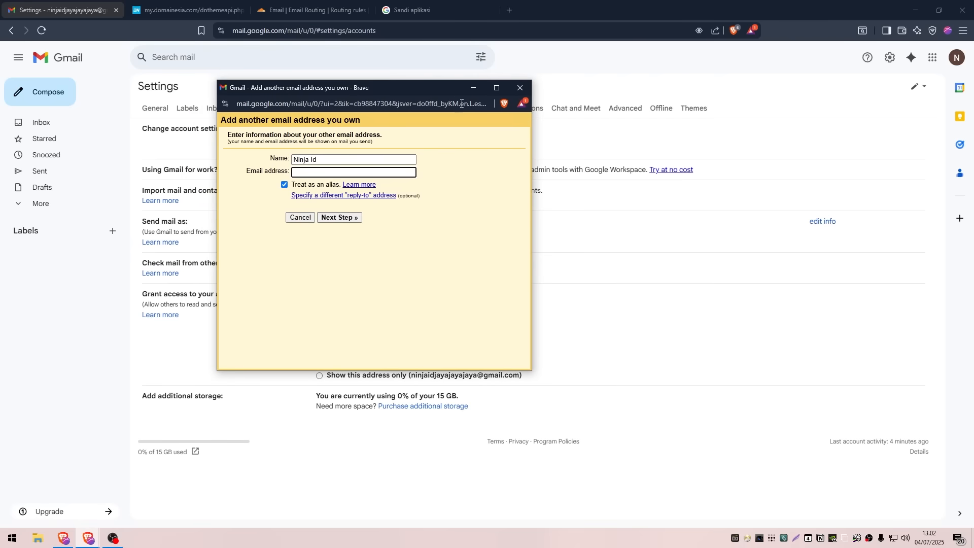
{"action": "left_click", "coordinate": [497, 88]}
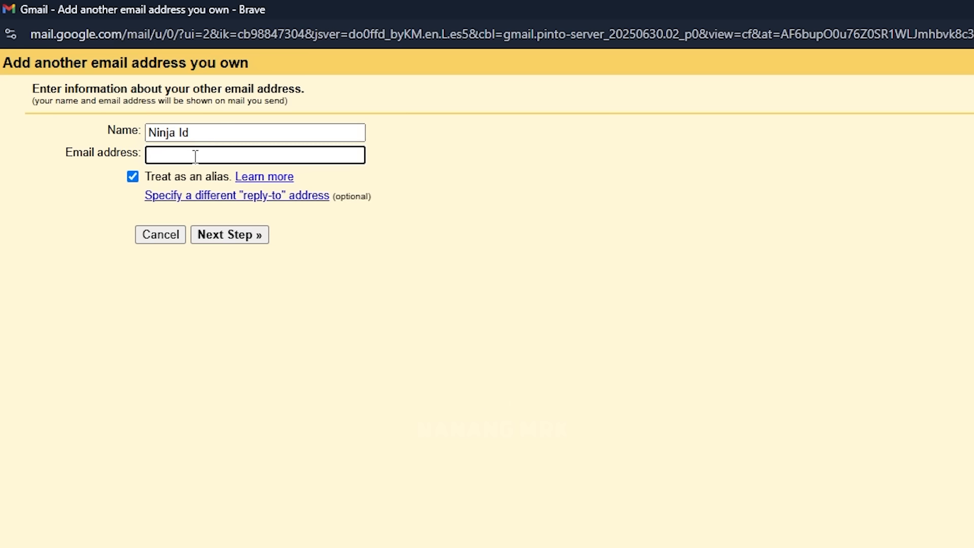
Copy the custom address from Cloudflare's routing rules into the email address field of Gmail's form and continue to the SMTP settings
{"action": "key", "text": "alt+Tab"}
{"action": "left_click", "coordinate": [285, 10]}
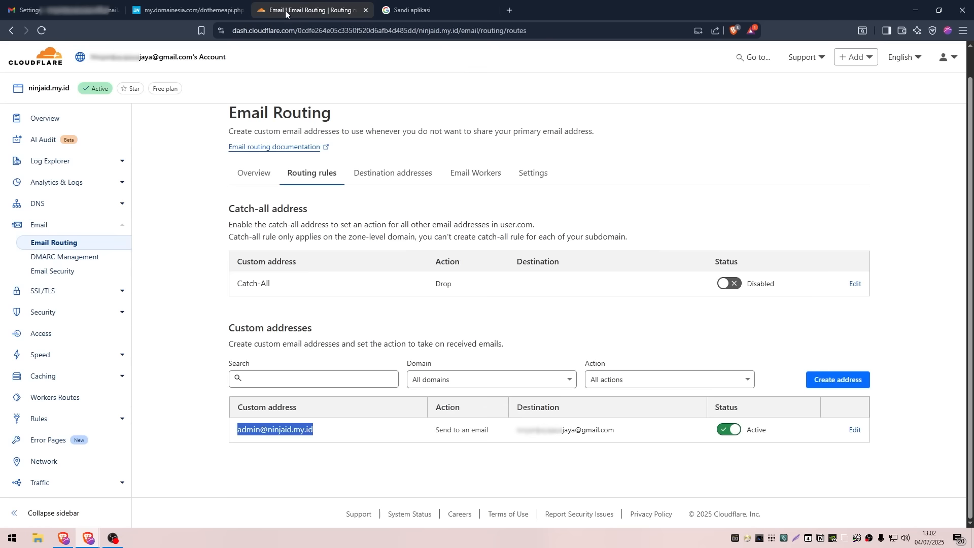
{"action": "right_click", "coordinate": [299, 432]}
{"action": "left_click", "coordinate": [328, 325]}
{"action": "left_click", "coordinate": [88, 538]}
{"action": "left_click", "coordinate": [152, 497]}
{"action": "right_click", "coordinate": [206, 155]}
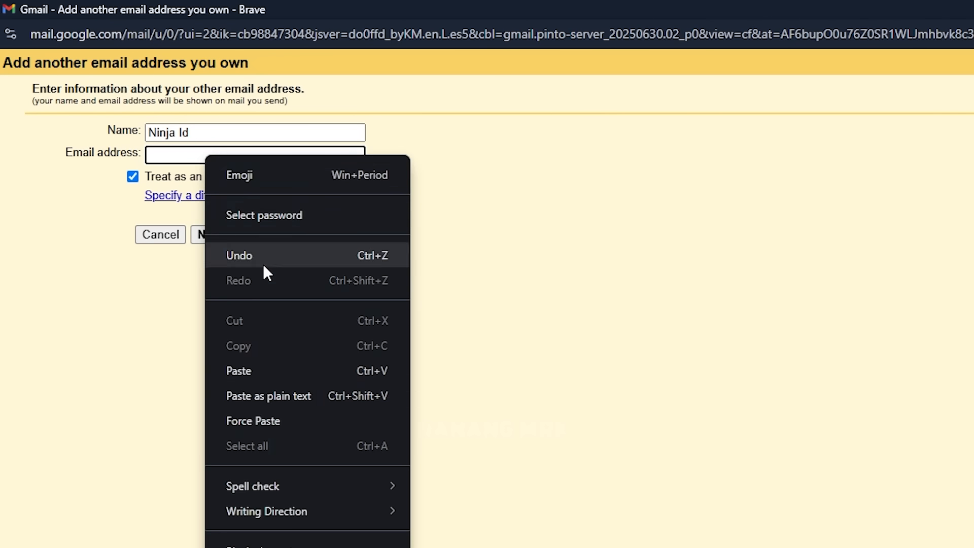
{"action": "left_click", "coordinate": [264, 371]}
{"action": "left_click", "coordinate": [234, 239]}
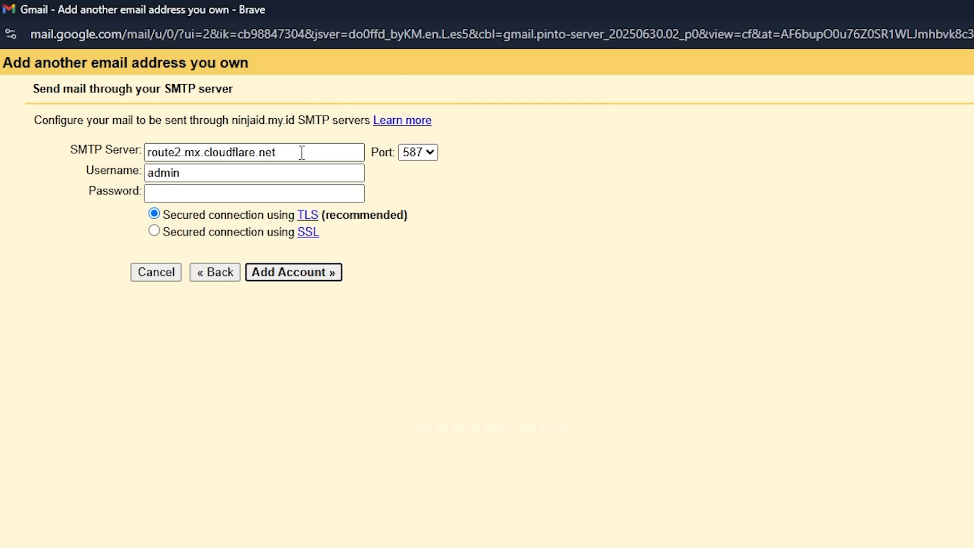
Replace the SMTP server with smtp.gmail.com and go on to the username
{"action": "left_click_drag", "start_coordinate": [303, 152], "coordinate": [146, 152]}
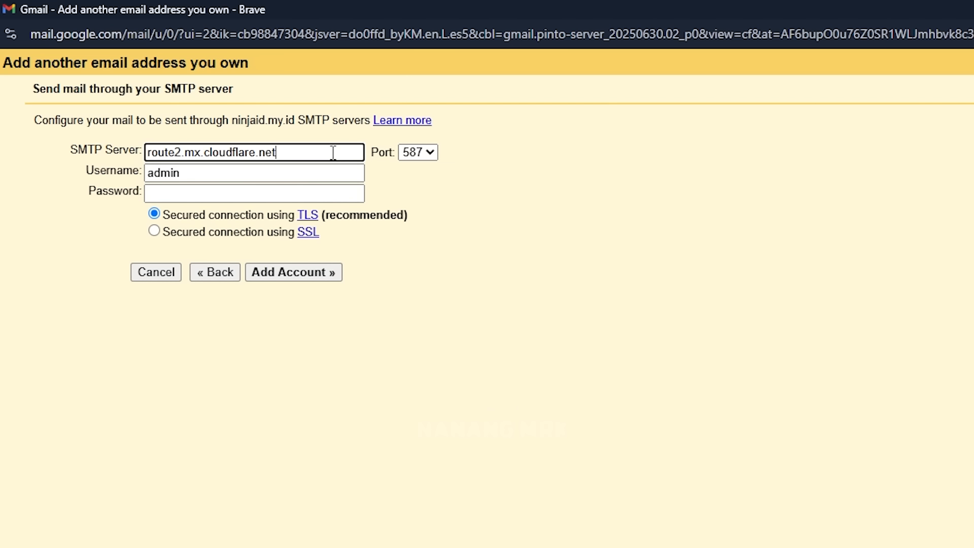
{"action": "left_click_drag", "start_coordinate": [330, 152], "coordinate": [136, 155]}
{"action": "key", "text": "BackSpace"}
{"action": "type", "text": "smtp.gmail.com"}
{"action": "key", "text": "Tab"}
{"action": "key", "text": "Tab"}
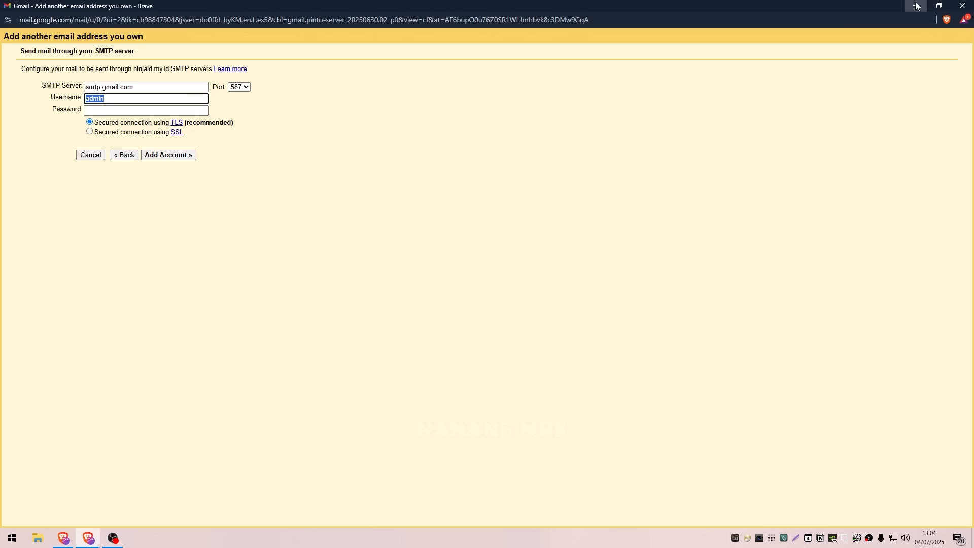
Replace the SMTP username with the full Gmail address of the signed-in account
{"action": "left_click", "coordinate": [916, 7]}
{"action": "left_click", "coordinate": [61, 10]}
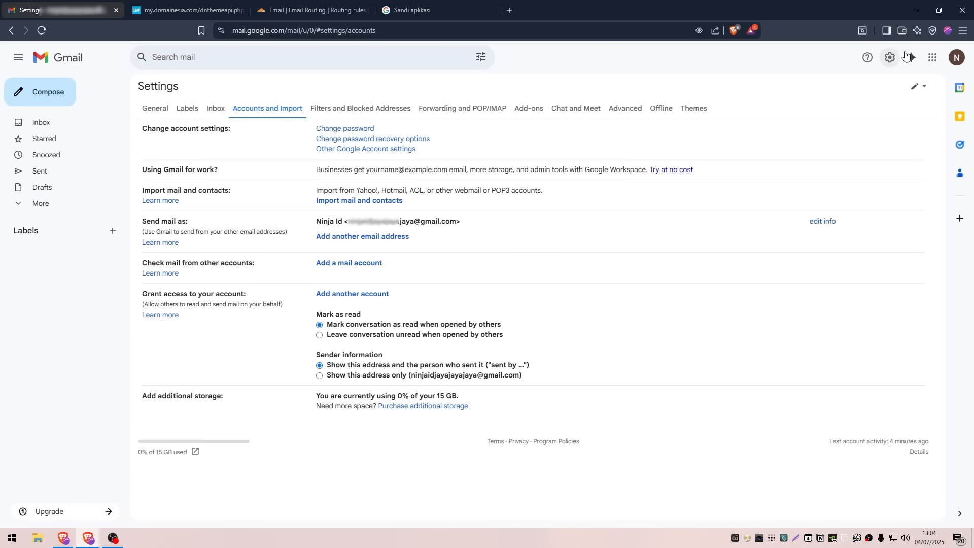
{"action": "left_click", "coordinate": [957, 60]}
{"action": "mouse_move", "coordinate": [87, 535]}
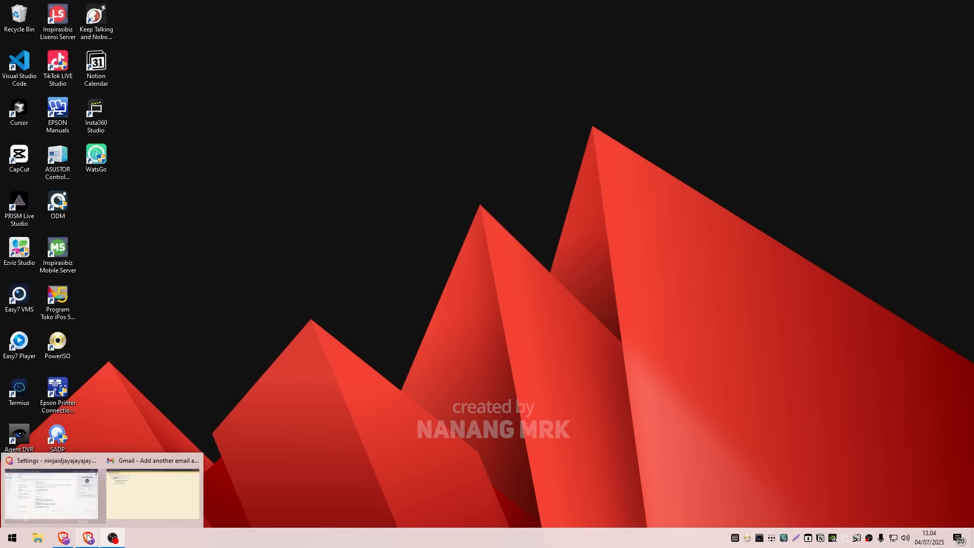
{"action": "left_click", "coordinate": [135, 473]}
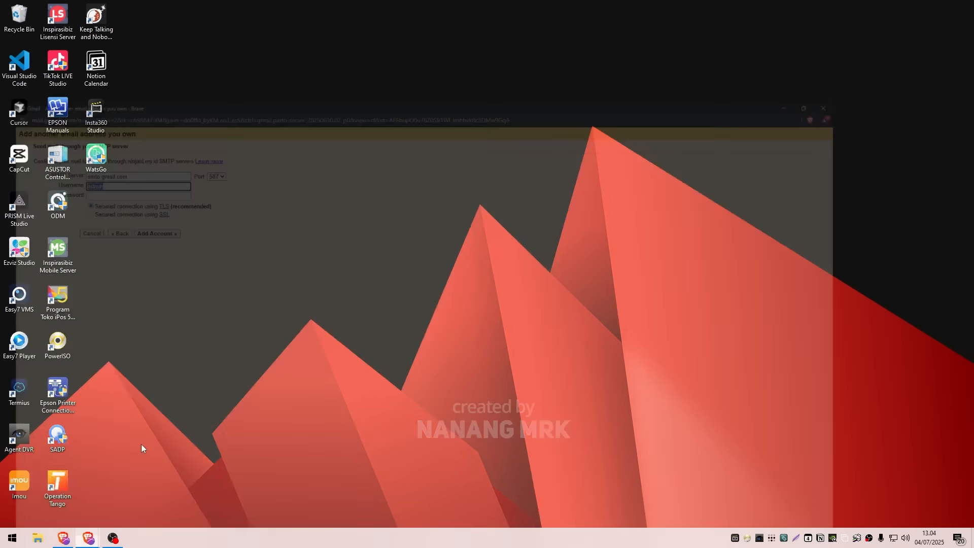
{"action": "right_click", "coordinate": [274, 180]}
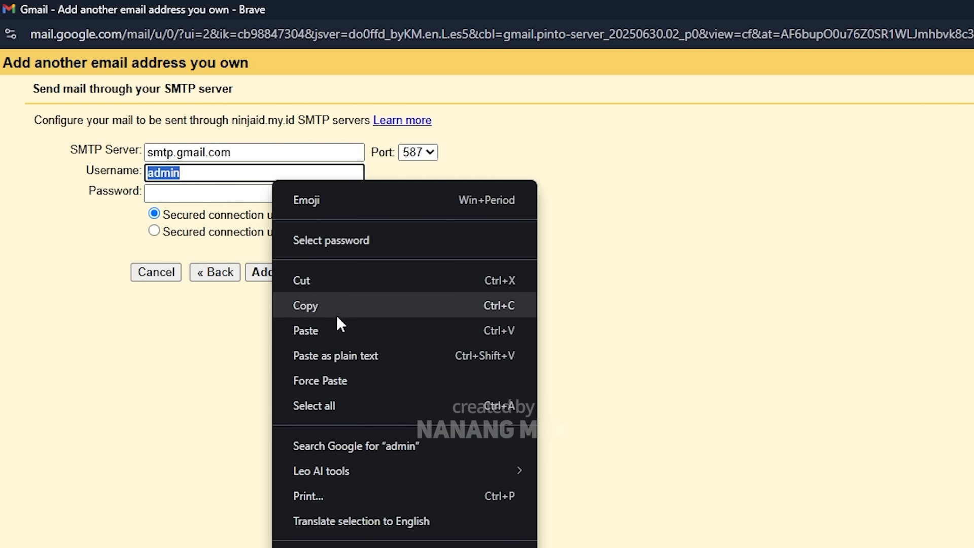
{"action": "left_click", "coordinate": [336, 330]}
{"action": "left_click_drag", "start_coordinate": [351, 148], "coordinate": [142, 139]}
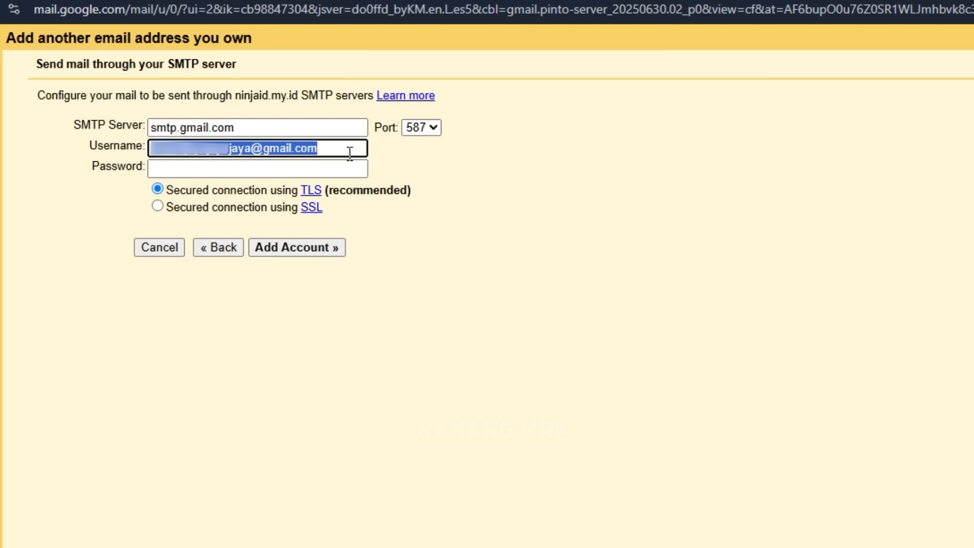
{"action": "left_click", "coordinate": [349, 151]}
Copy the generated Google app password, paste it as the SMTP password, and add the account
{"action": "left_click", "coordinate": [242, 168]}
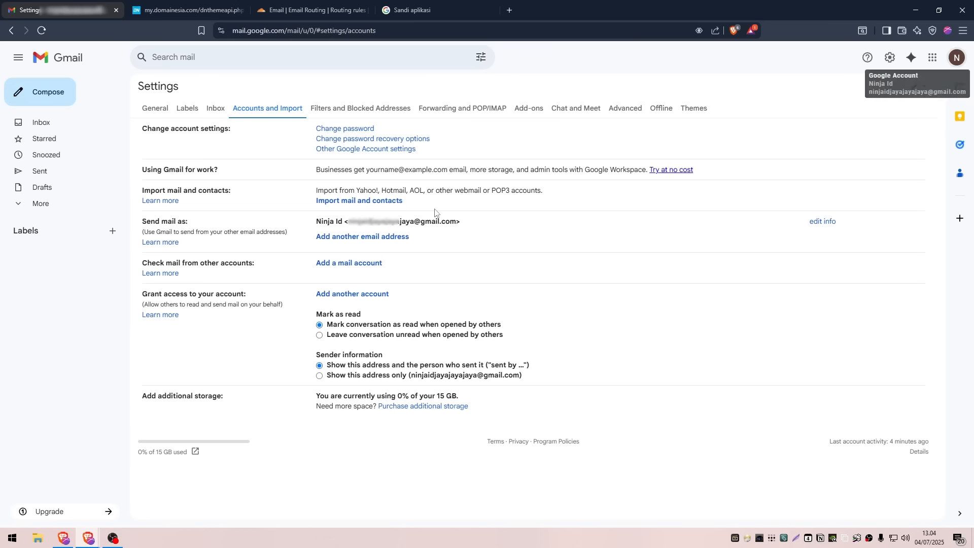
{"action": "left_click", "coordinate": [411, 11]}
{"action": "left_click_drag", "start_coordinate": [551, 251], "coordinate": [439, 249]}
{"action": "right_click", "coordinate": [442, 245]}
{"action": "left_click", "coordinate": [459, 256]}
{"action": "mouse_move", "coordinate": [89, 541]}
{"action": "left_click", "coordinate": [164, 495]}
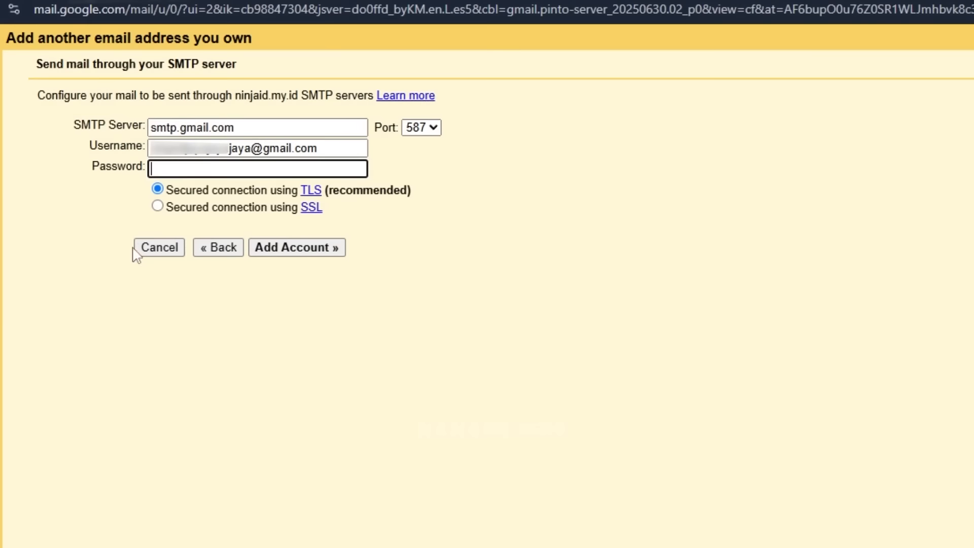
{"action": "right_click", "coordinate": [212, 172]}
{"action": "left_click", "coordinate": [244, 388]}
{"action": "left_click", "coordinate": [274, 248]}
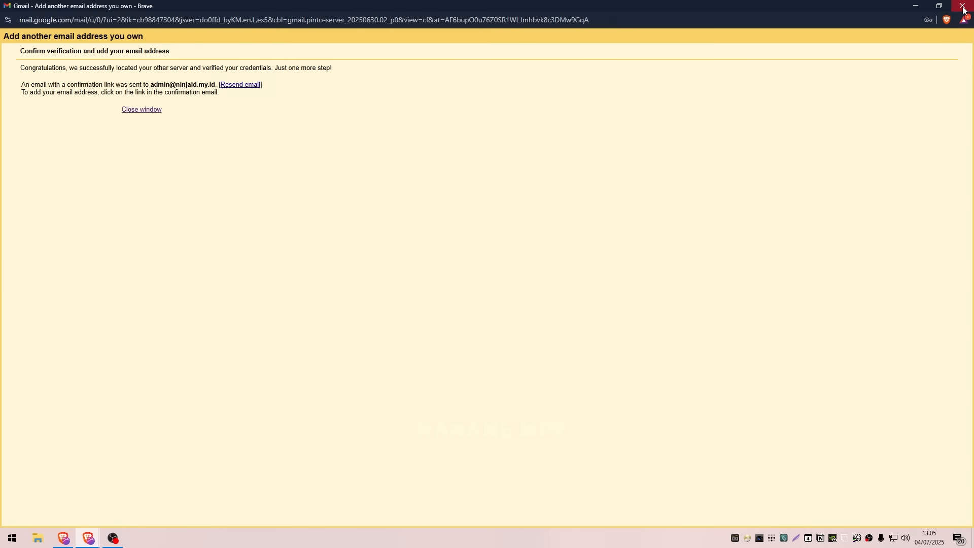
Close the verification window and check the new sender address in the reloaded Send mail as settings
{"action": "left_click", "coordinate": [963, 10]}
{"action": "left_click", "coordinate": [45, 10]}
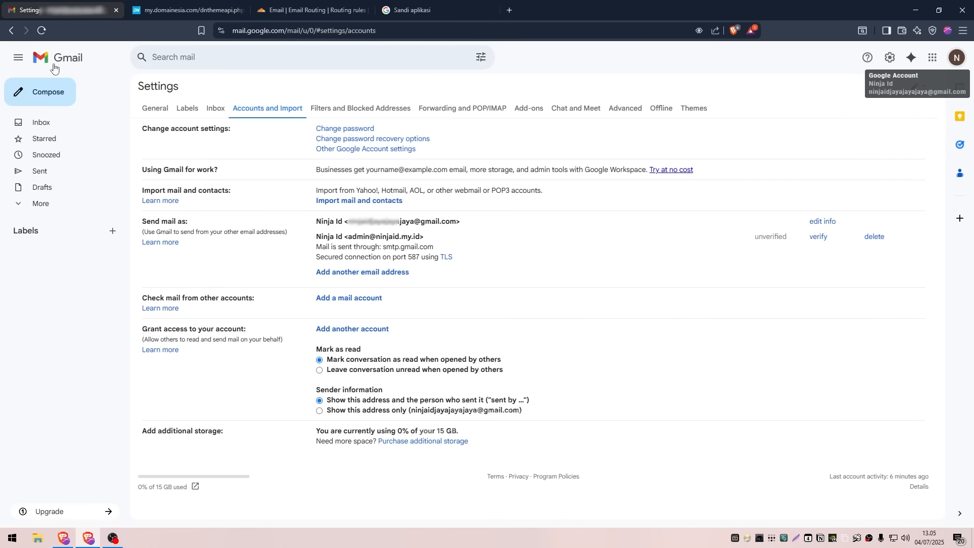
{"action": "left_click", "coordinate": [41, 31]}
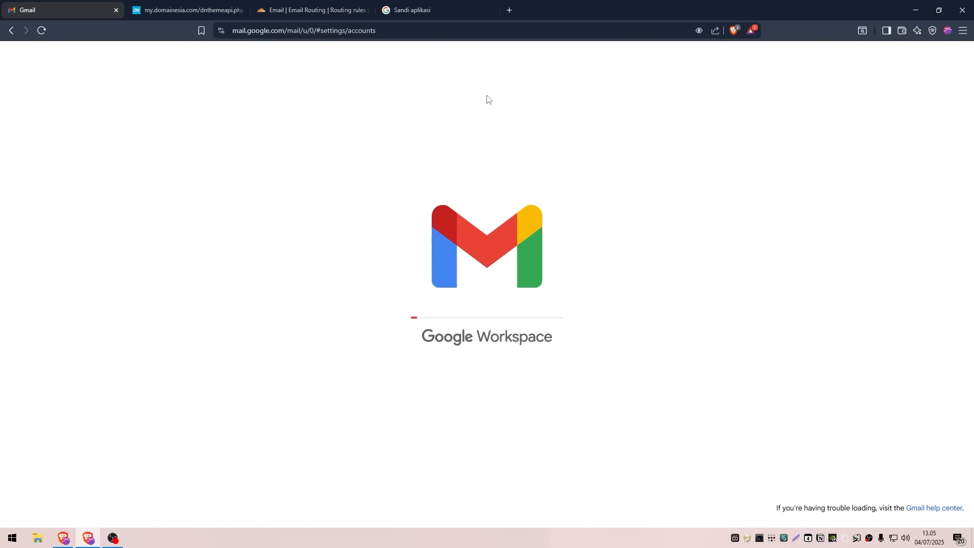
{"action": "left_click_drag", "start_coordinate": [315, 222], "coordinate": [472, 230]}
{"action": "left_click", "coordinate": [485, 232]}
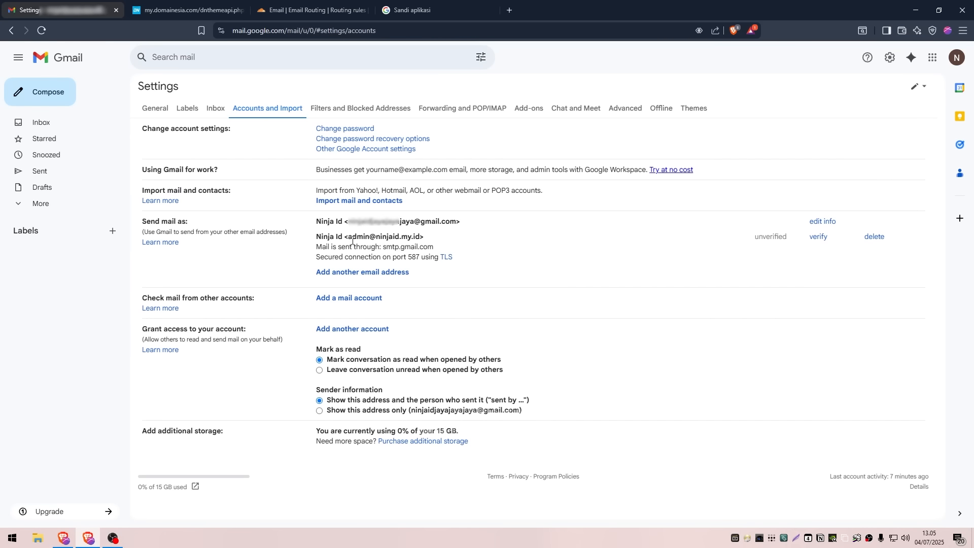
{"action": "left_click_drag", "start_coordinate": [357, 238], "coordinate": [428, 240]}
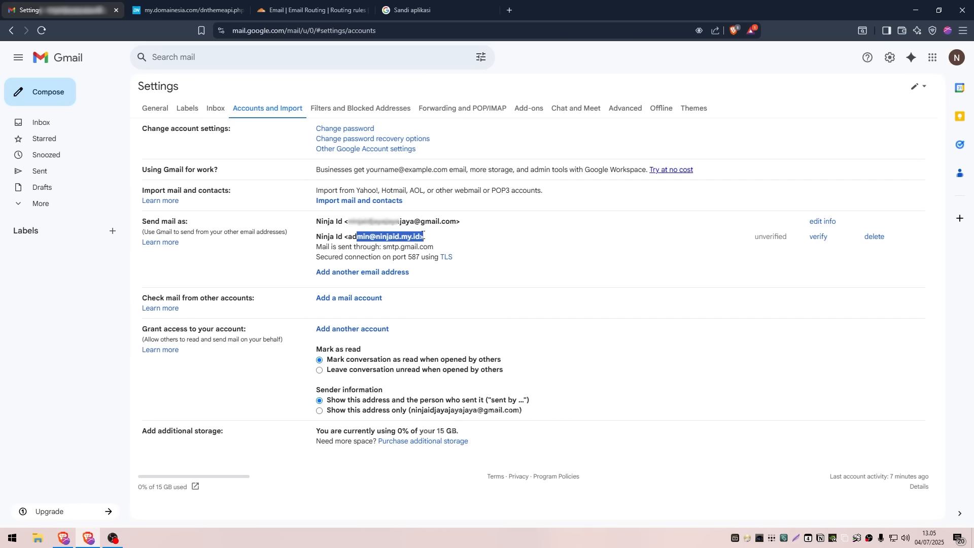
{"action": "left_click", "coordinate": [443, 240]}
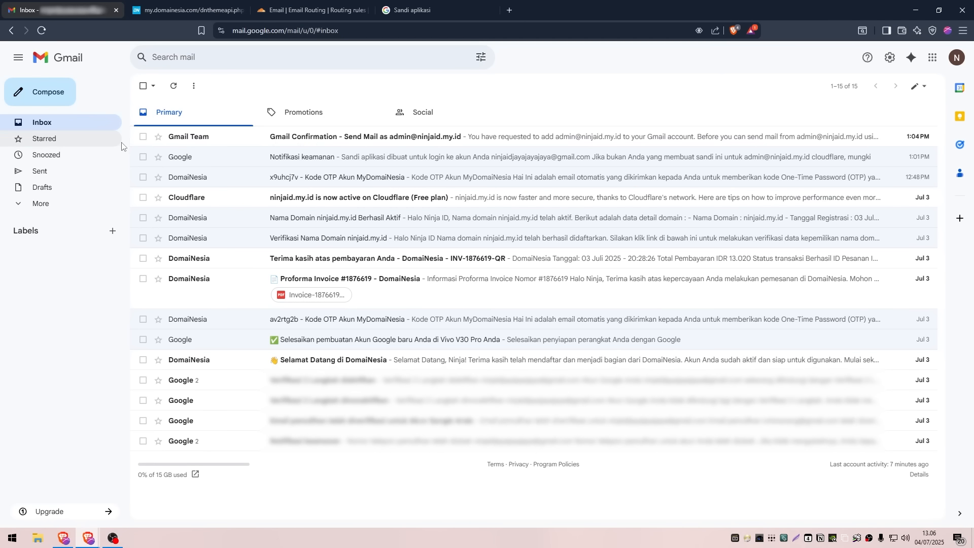
Open the Gmail Team confirmation email, follow its link to confirm the send-as request, and reload Gmail
{"action": "left_click", "coordinate": [212, 141]}
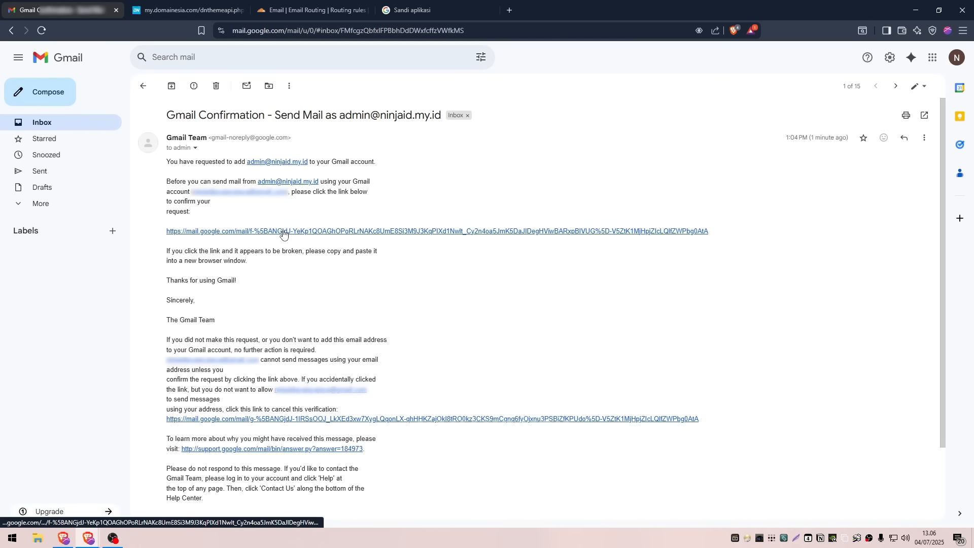
{"action": "left_click", "coordinate": [197, 234]}
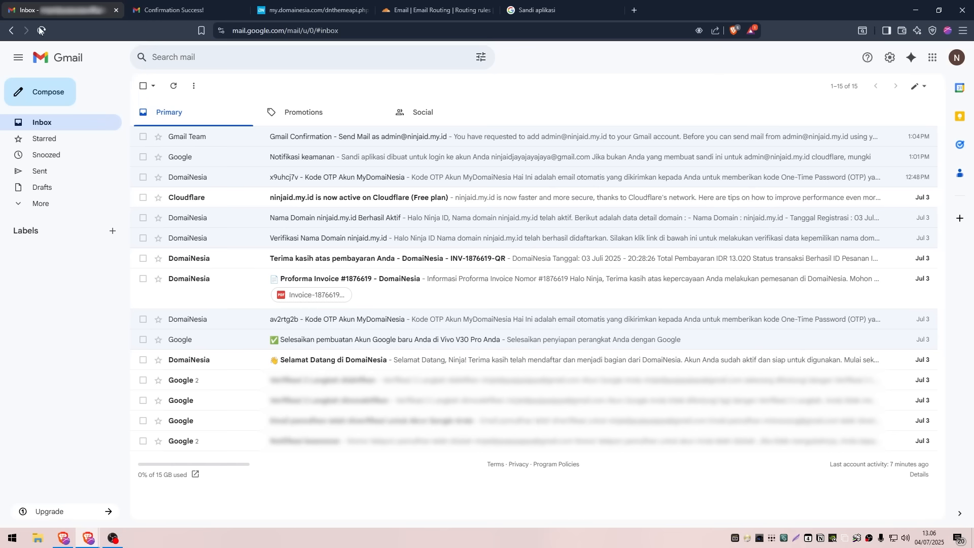
{"action": "left_click", "coordinate": [40, 30]}
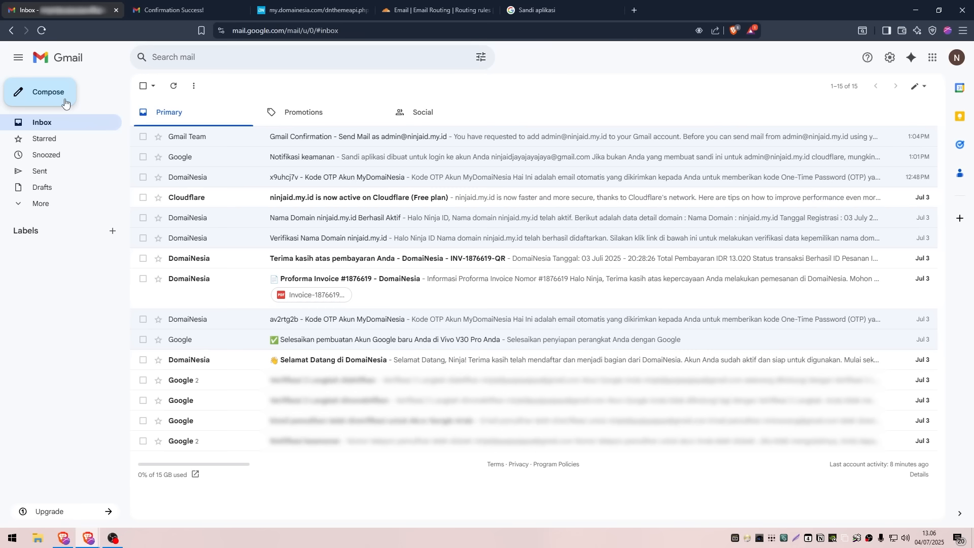
Start a new message and open the list of sender addresses
{"action": "left_click", "coordinate": [65, 103]}
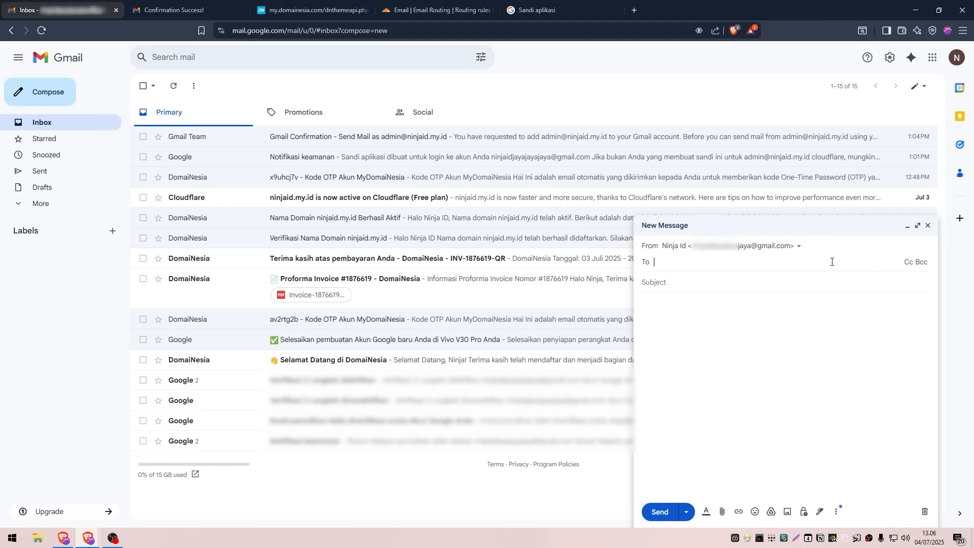
{"action": "left_click", "coordinate": [787, 251]}
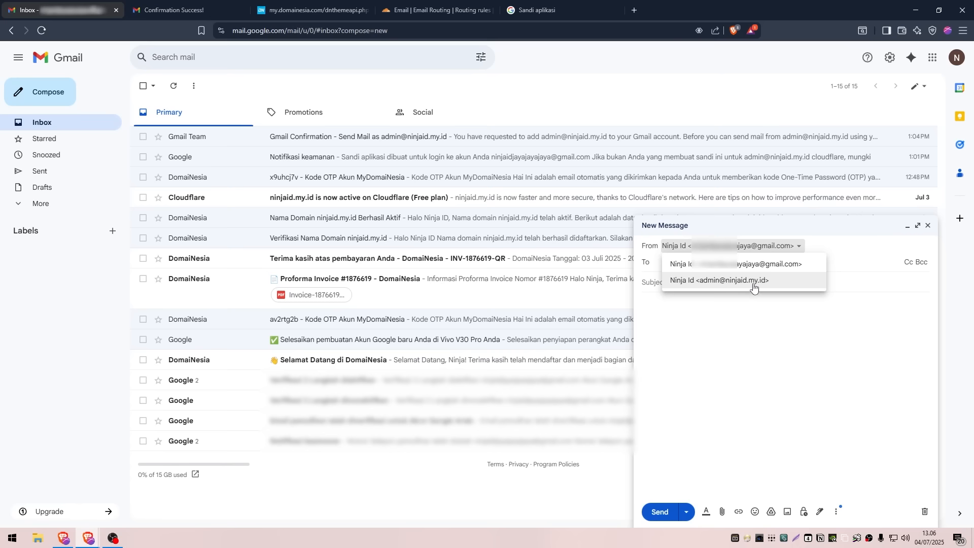